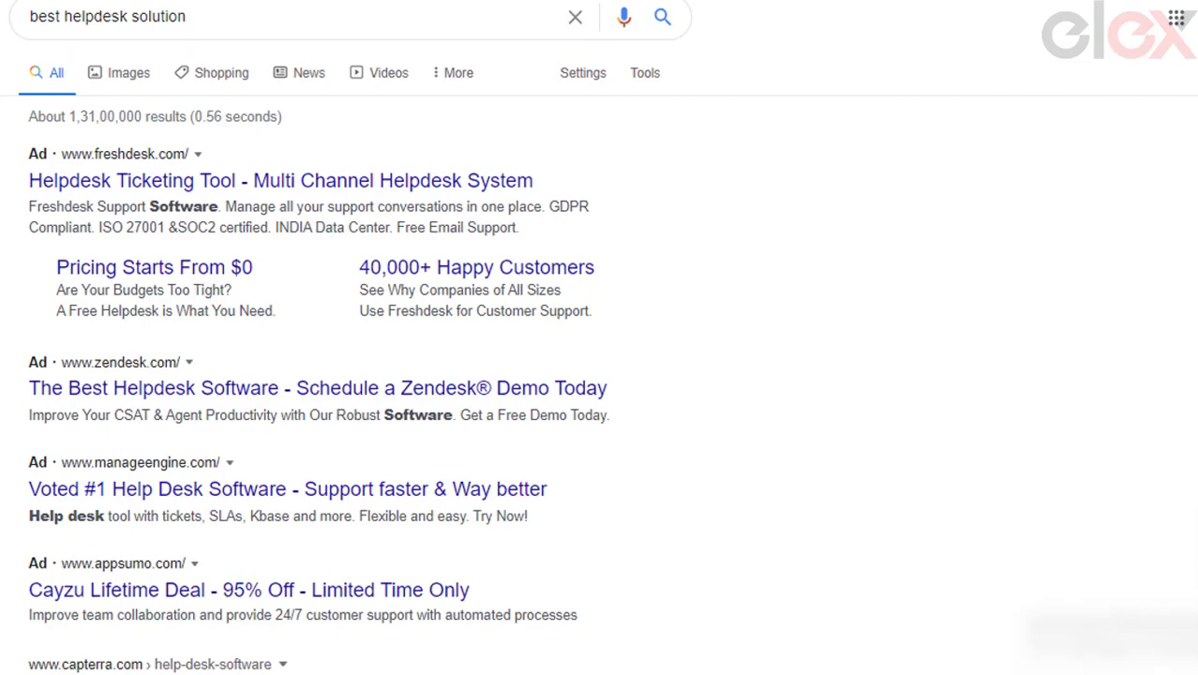
pyautogui.scroll(-1, 376, 375)
pyautogui.scroll(-1, 375, 375)
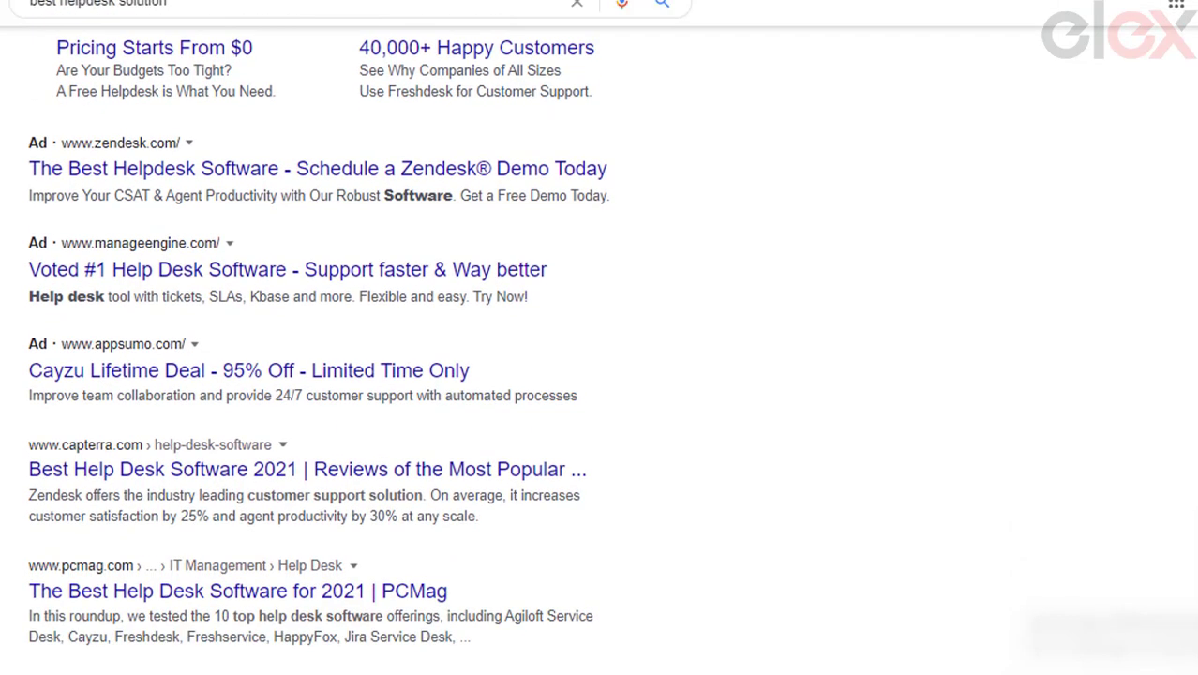
pyautogui.scroll(-2, 375, 375)
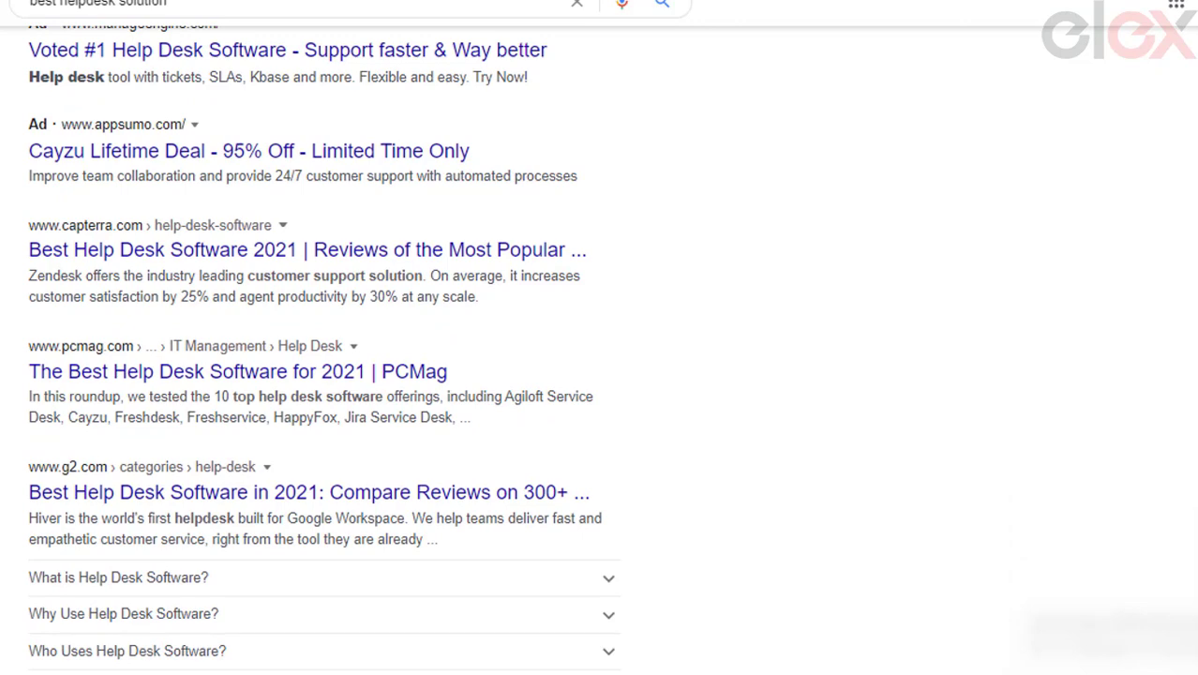
pyautogui.scroll(-1, 375, 376)
pyautogui.scroll(-3, 375, 375)
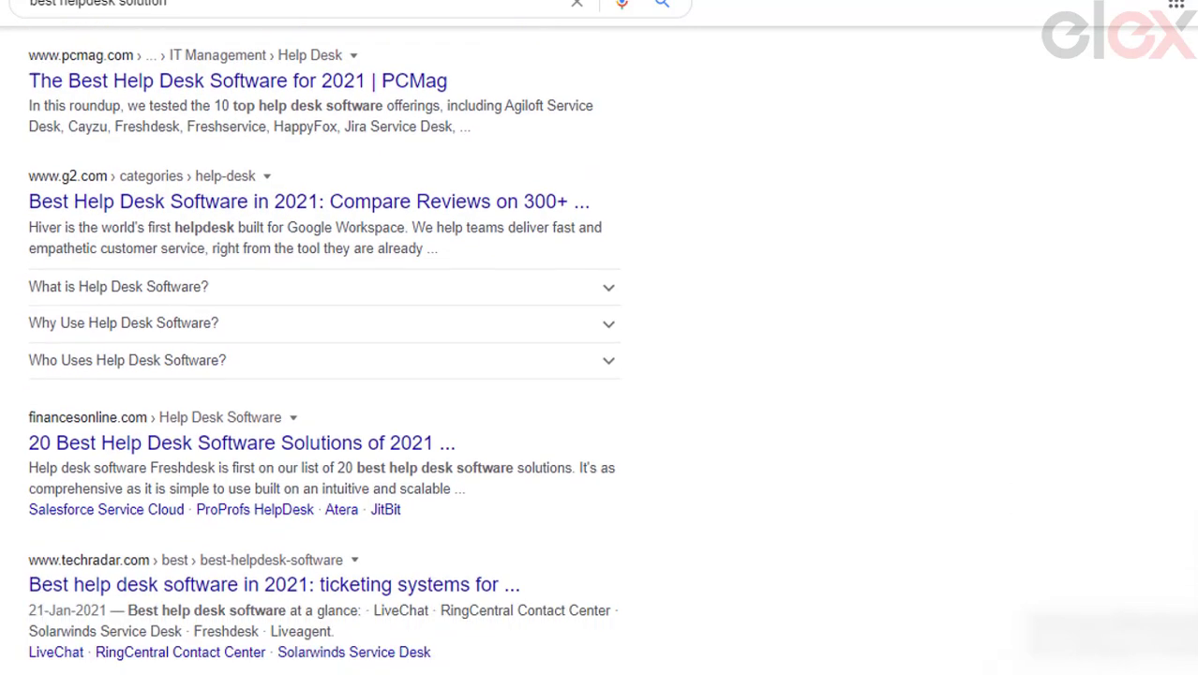
pyautogui.scroll(-6, 375, 375)
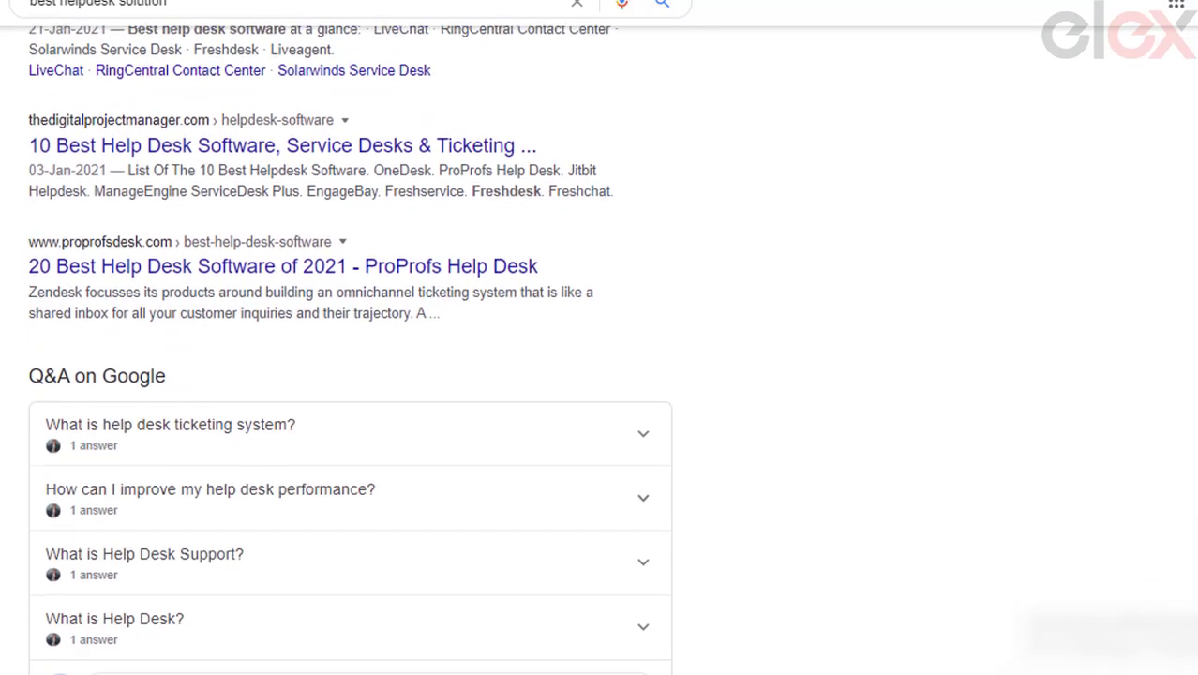
pyautogui.scroll(-5, 375, 375)
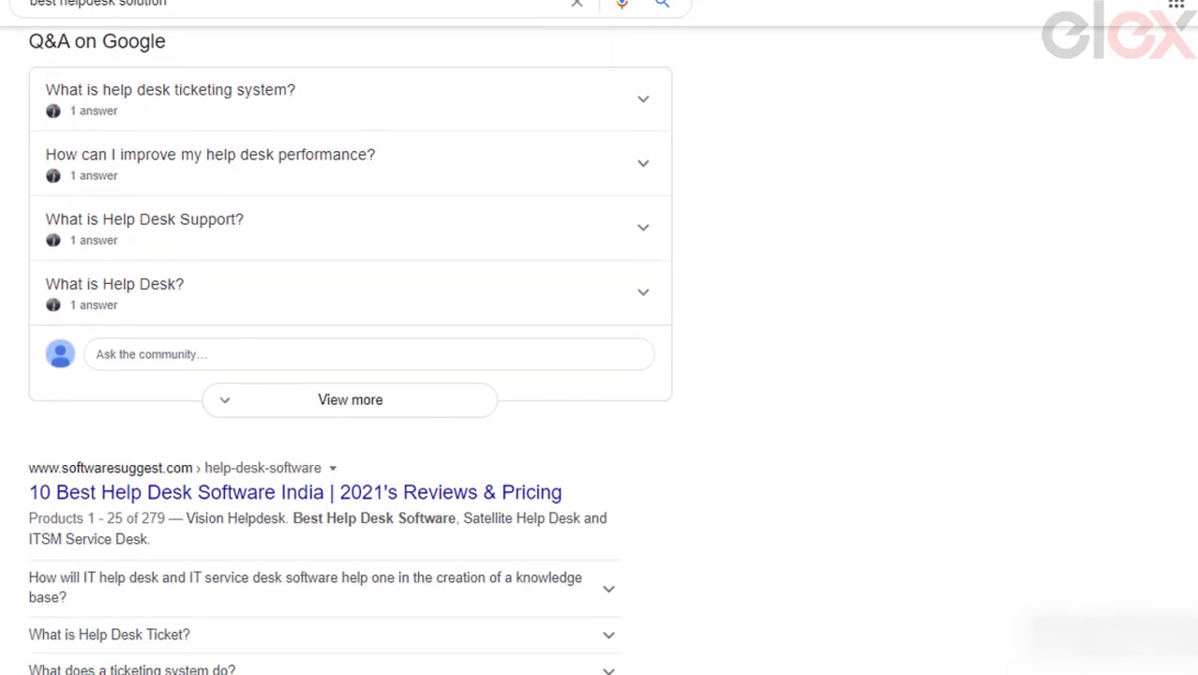
pyautogui.scroll(-5, 375, 375)
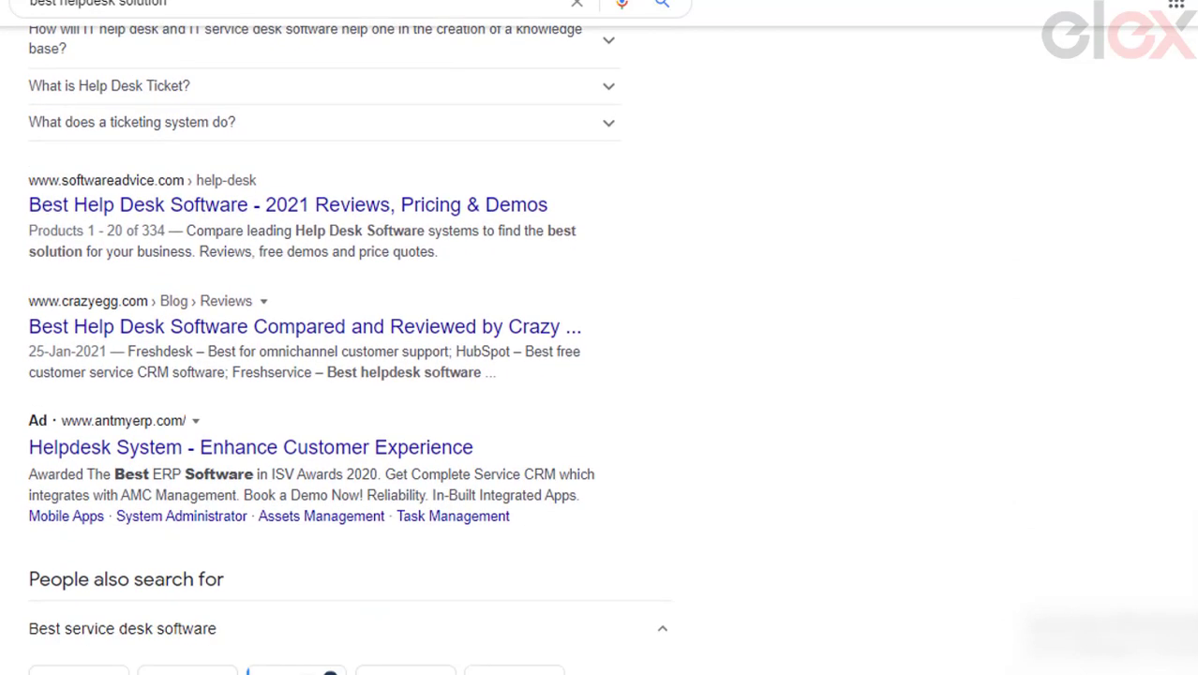
pyautogui.scroll(-1, 375, 376)
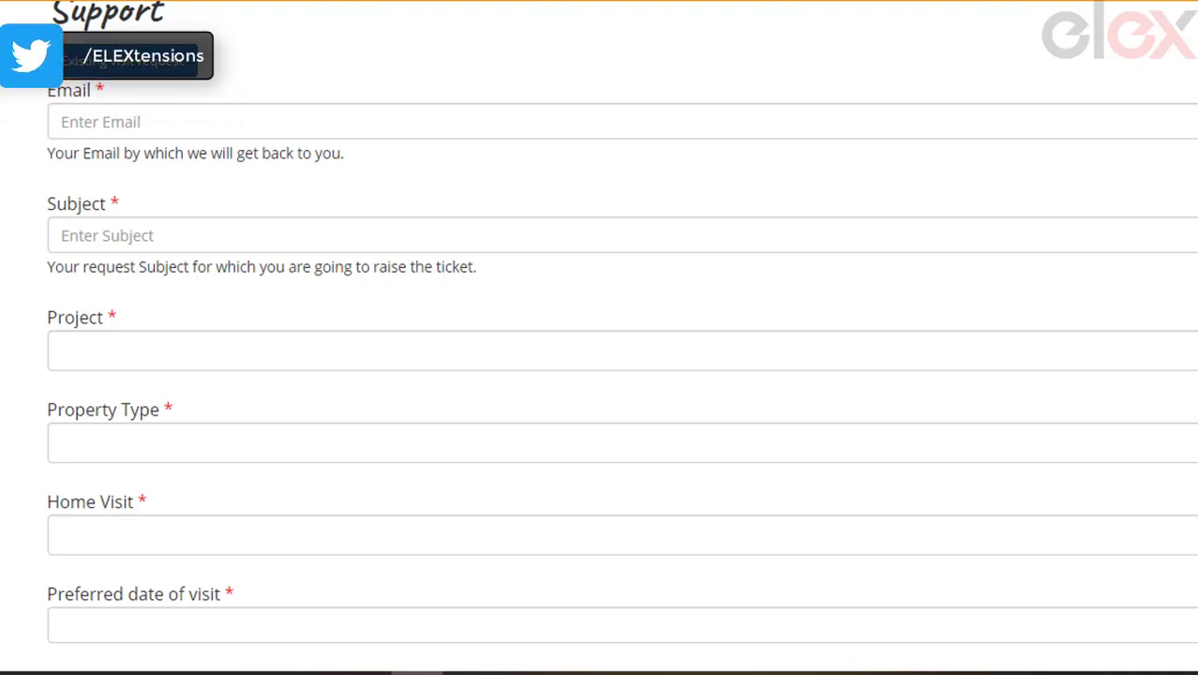
# Choose the project, a 1 BHK property type and a virtual home visit on 19 February 2021.
pyautogui.scroll(2, 599, 338)
pyautogui.scroll(-2, 599, 338)
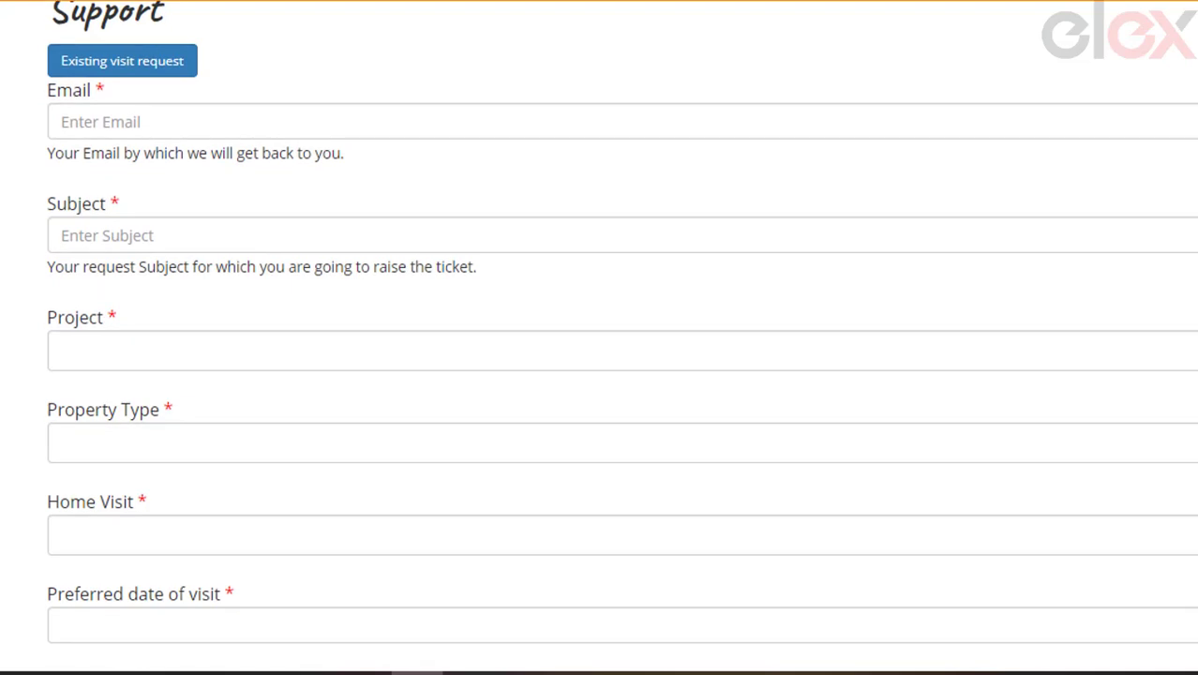
pyautogui.scroll(1, 599, 338)
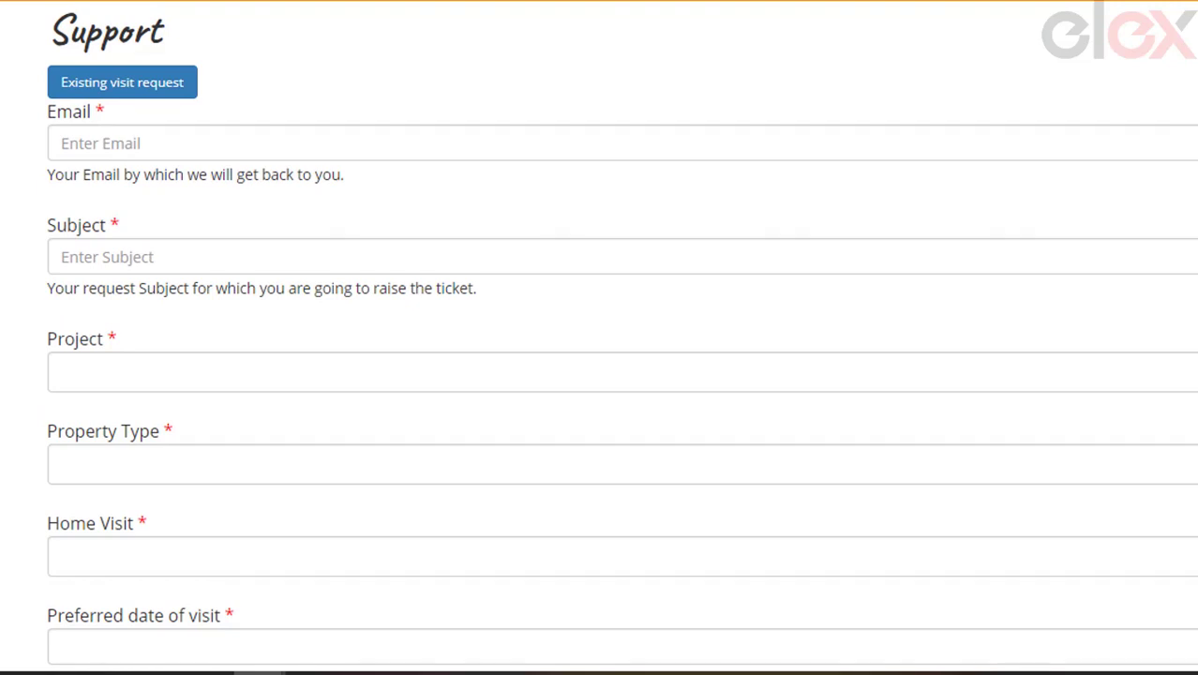
pyautogui.click(621, 366)
pyautogui.click(571, 466)
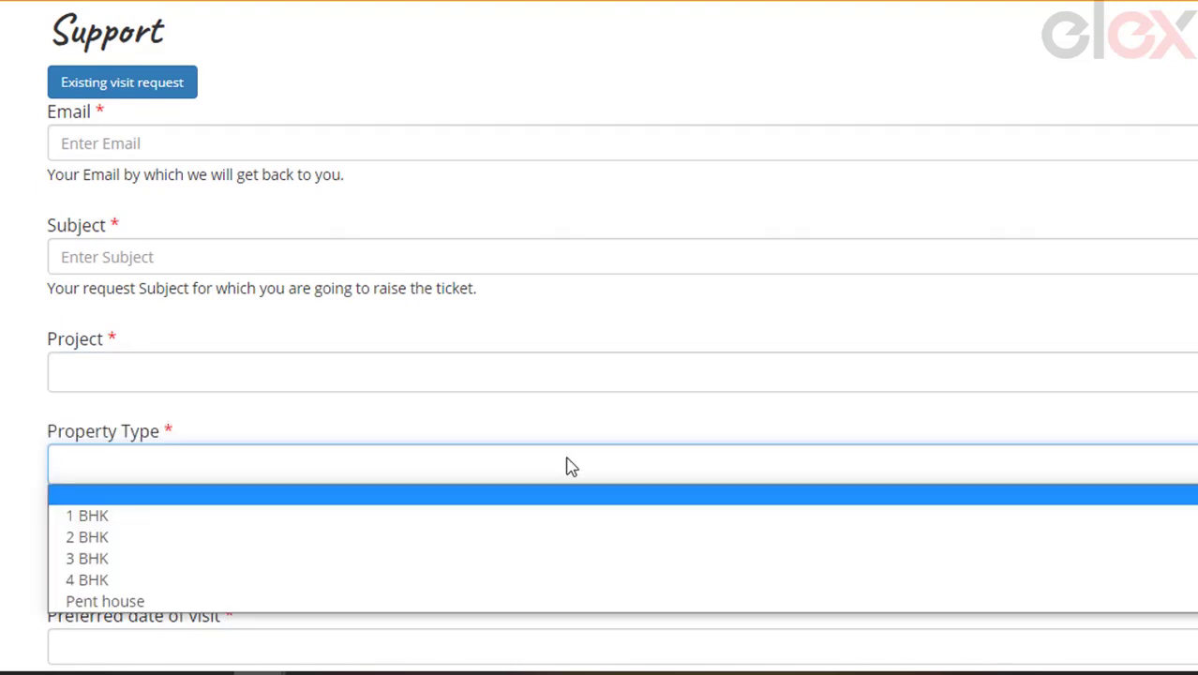
pyautogui.scroll(-1, 565, 603)
pyautogui.click(561, 463)
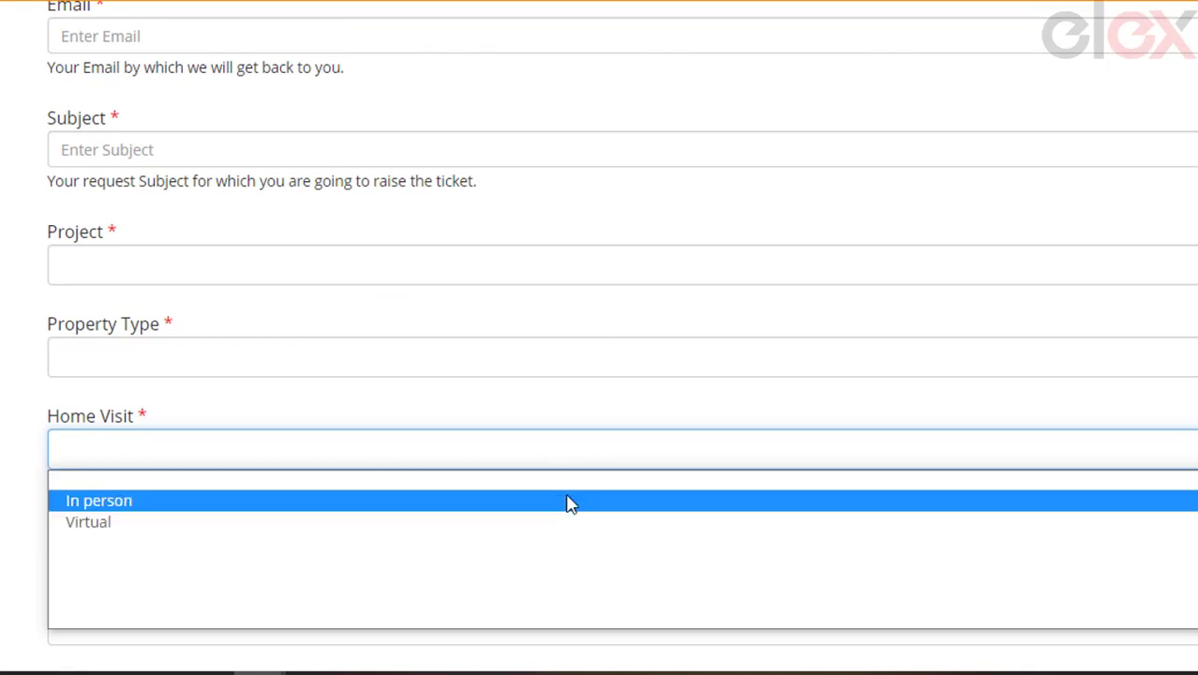
pyautogui.click(564, 535)
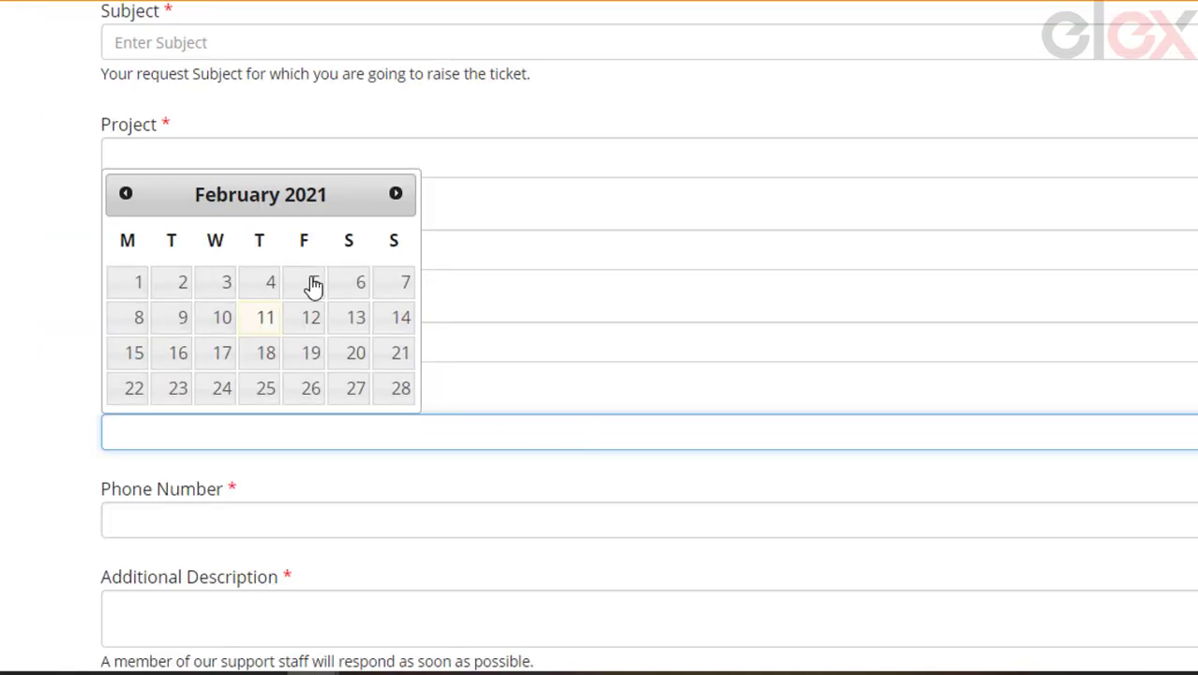
pyautogui.click(311, 353)
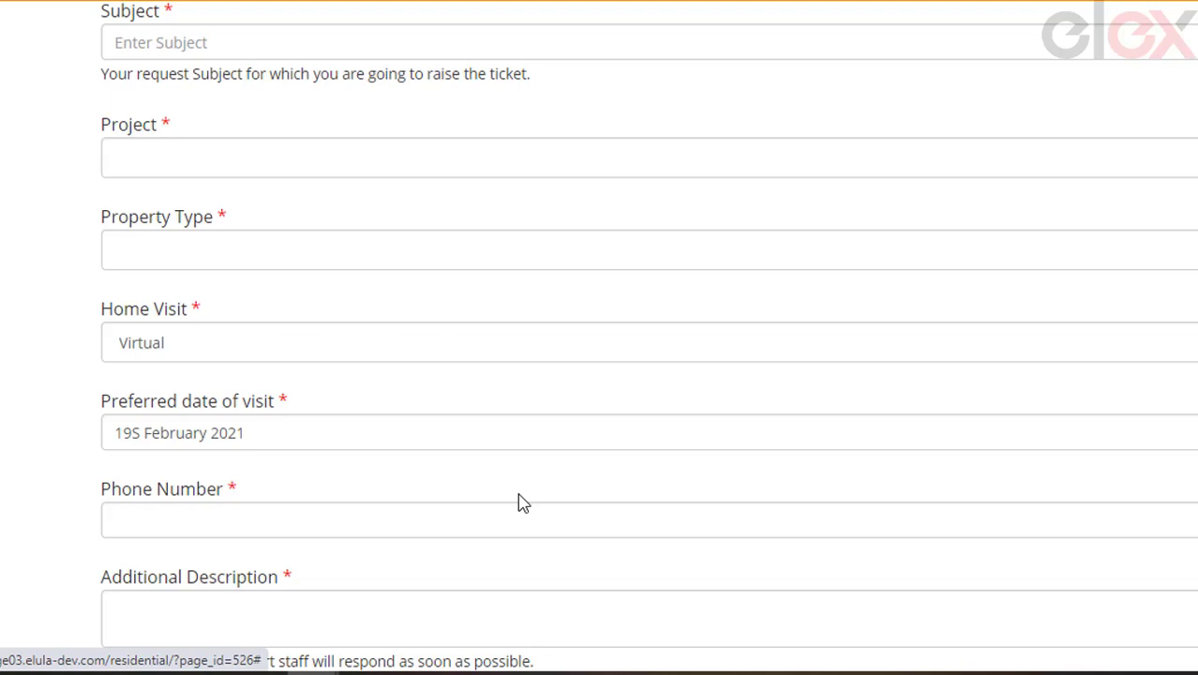
# Enter the contact phone number and a personal-use note as the additional description.
pyautogui.scroll(-2, 523, 503)
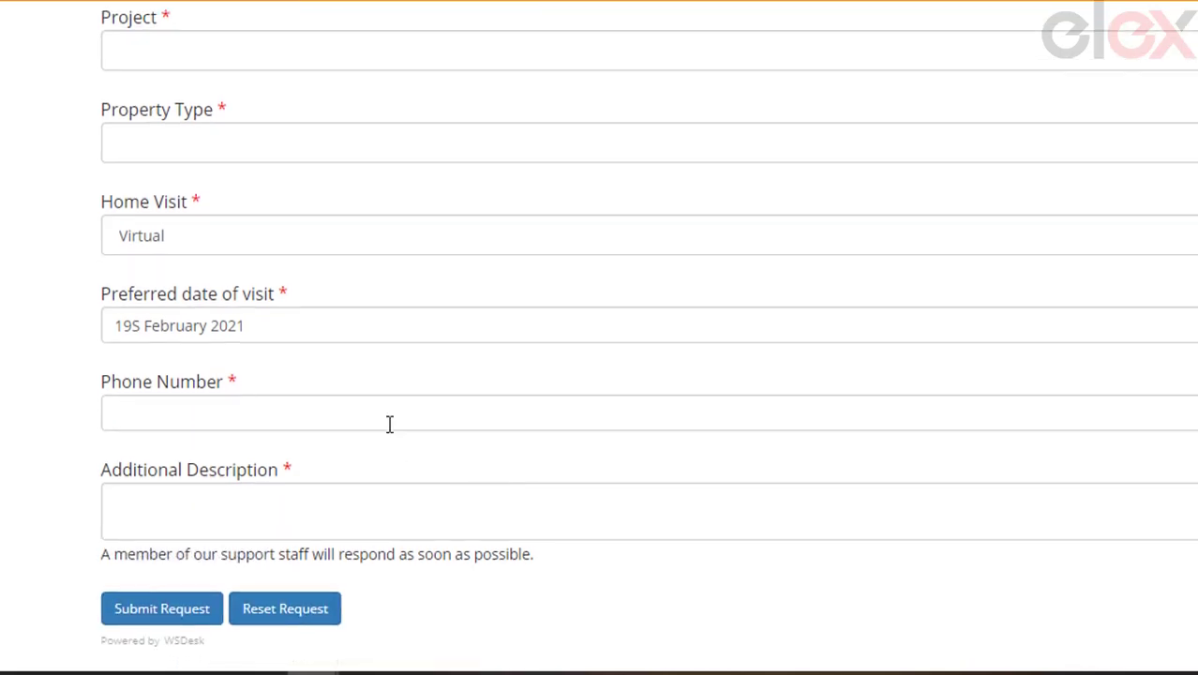
pyautogui.scroll(-2, 390, 425)
pyautogui.click(279, 306)
pyautogui.write('45454543')
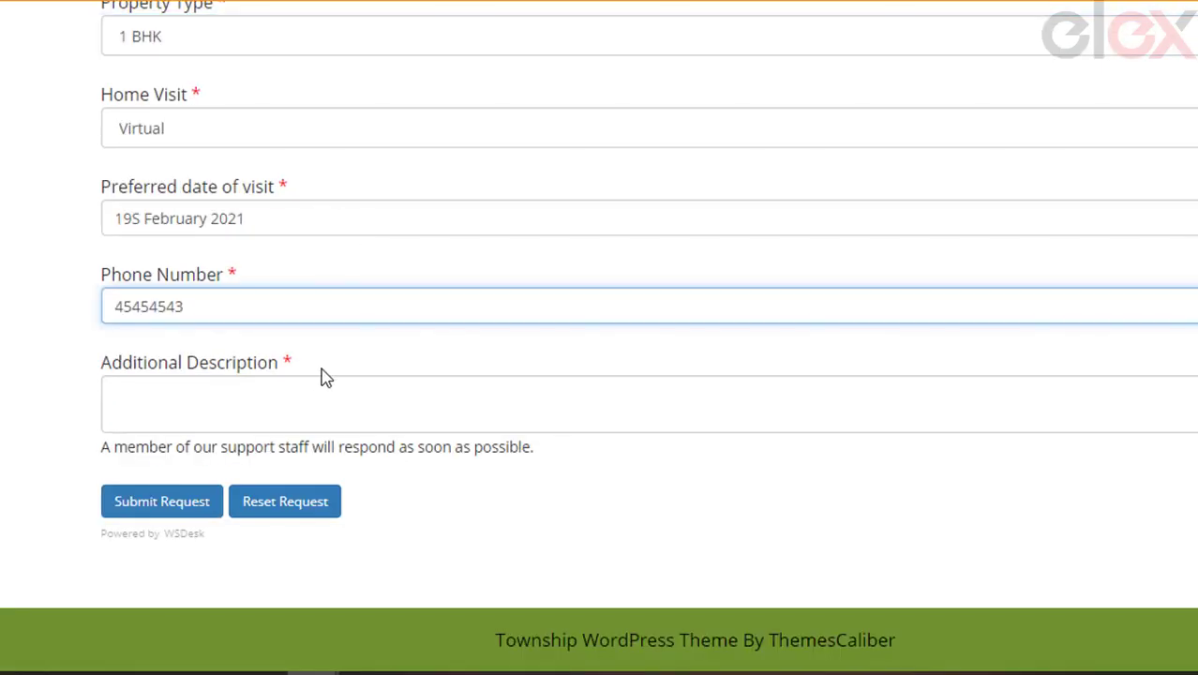
pyautogui.click(345, 364)
pyautogui.click(330, 400)
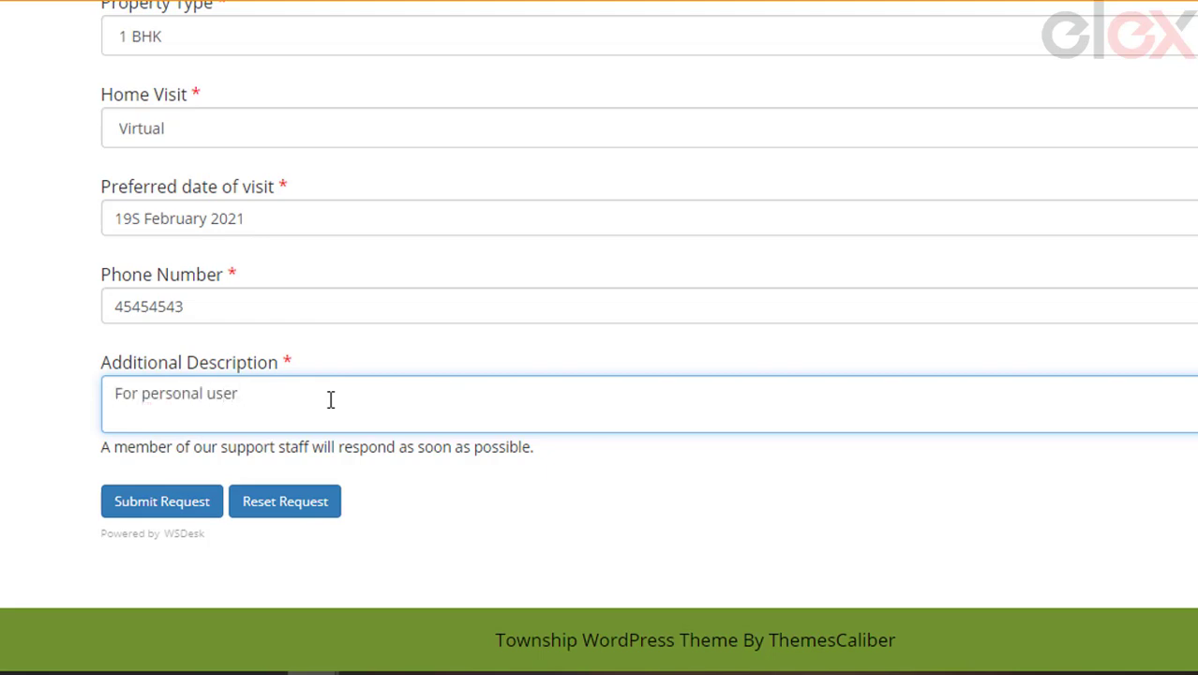
pyautogui.click(458, 512)
# Submit the visit request and review it in the Existing Tickets list.
pyautogui.click(169, 508)
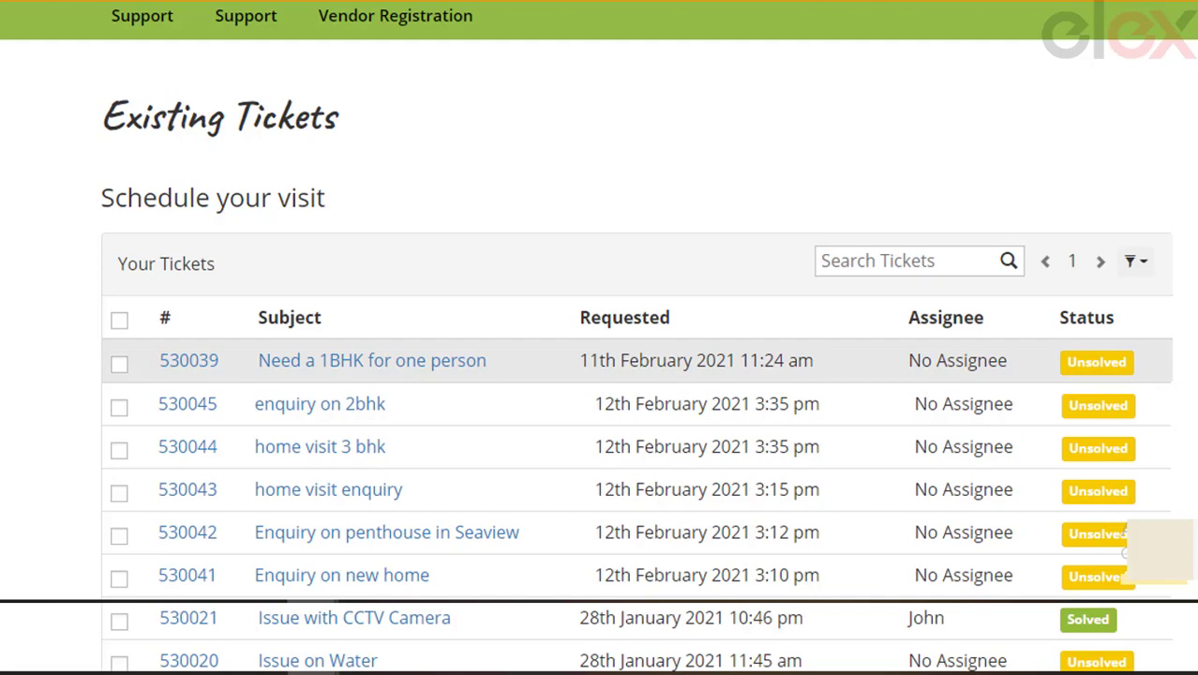
pyautogui.scroll(-2, 1109, 407)
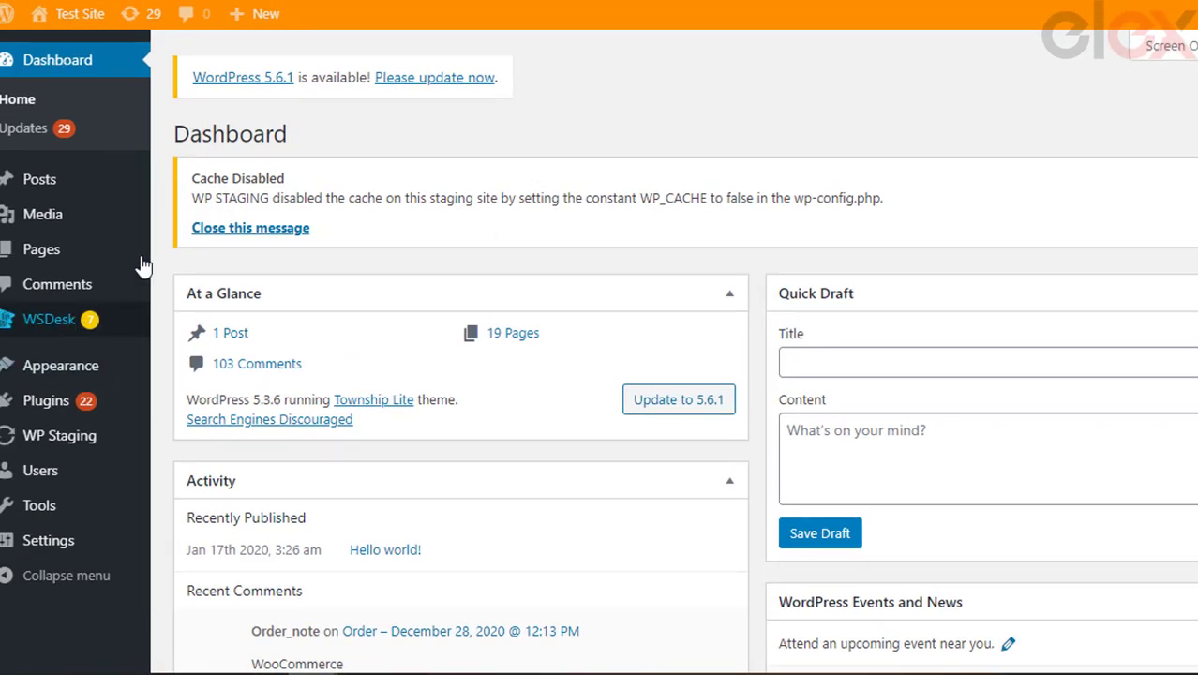
# Go to WSDesk Tickets and switch to the Royal Orchid ticket view.
pyautogui.moveTo(199, 330)
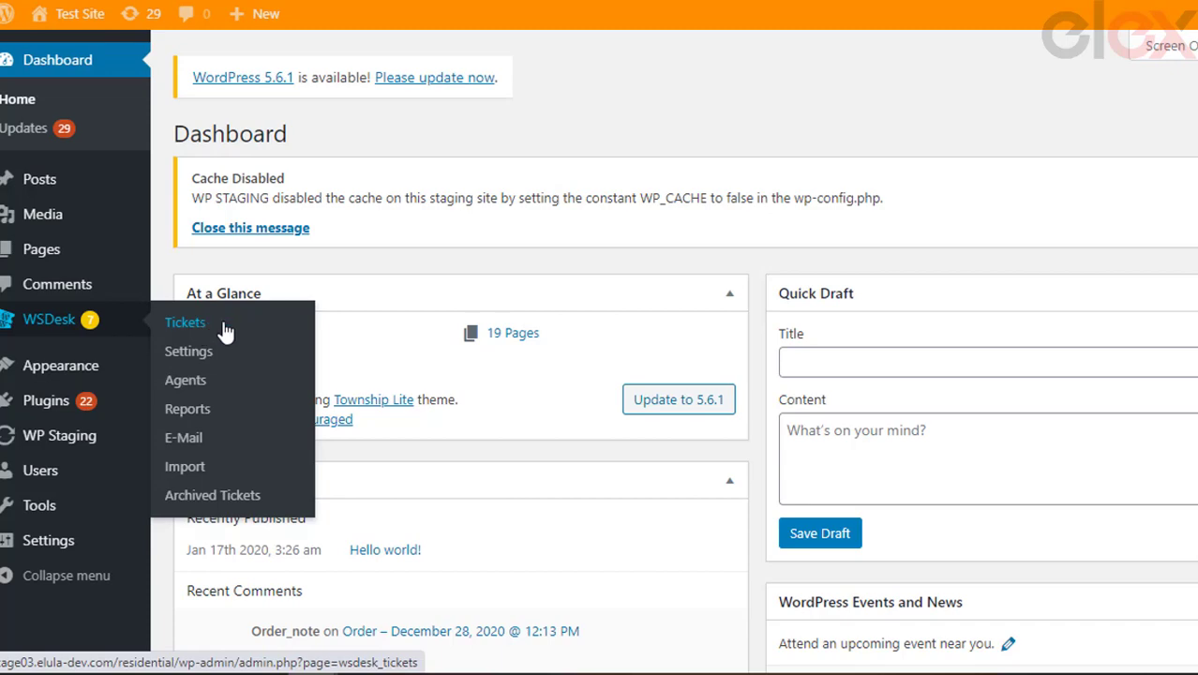
pyautogui.click(225, 332)
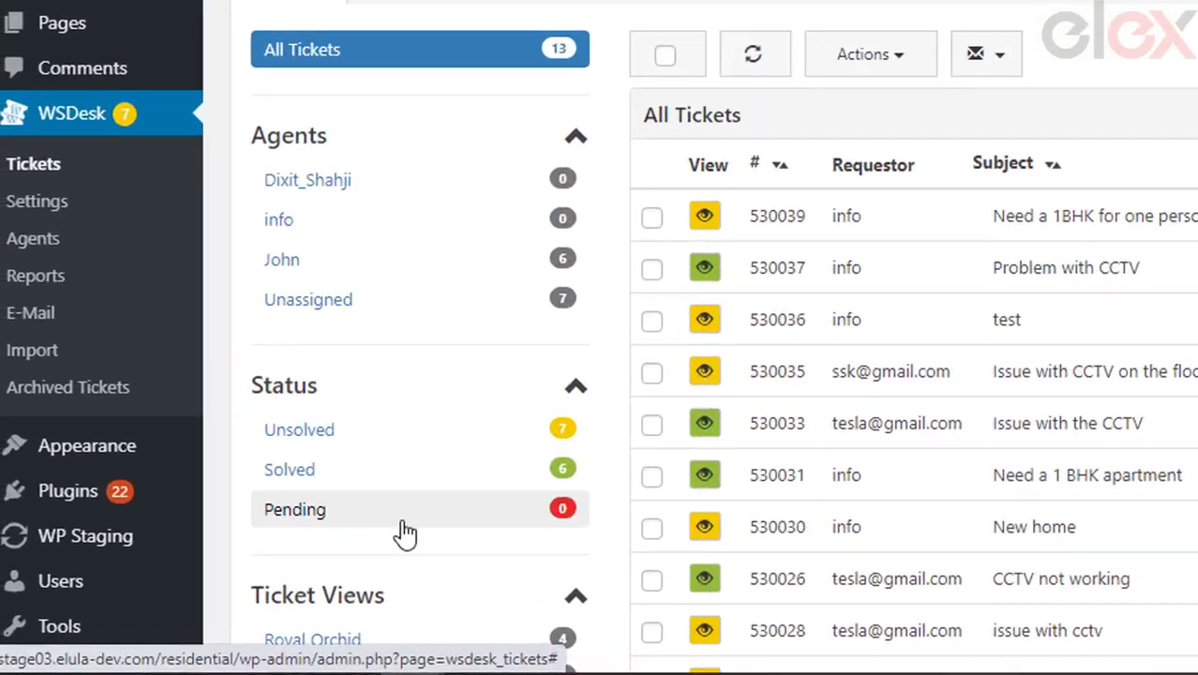
pyautogui.scroll(-4, 636, 466)
pyautogui.scroll(2, 644, 440)
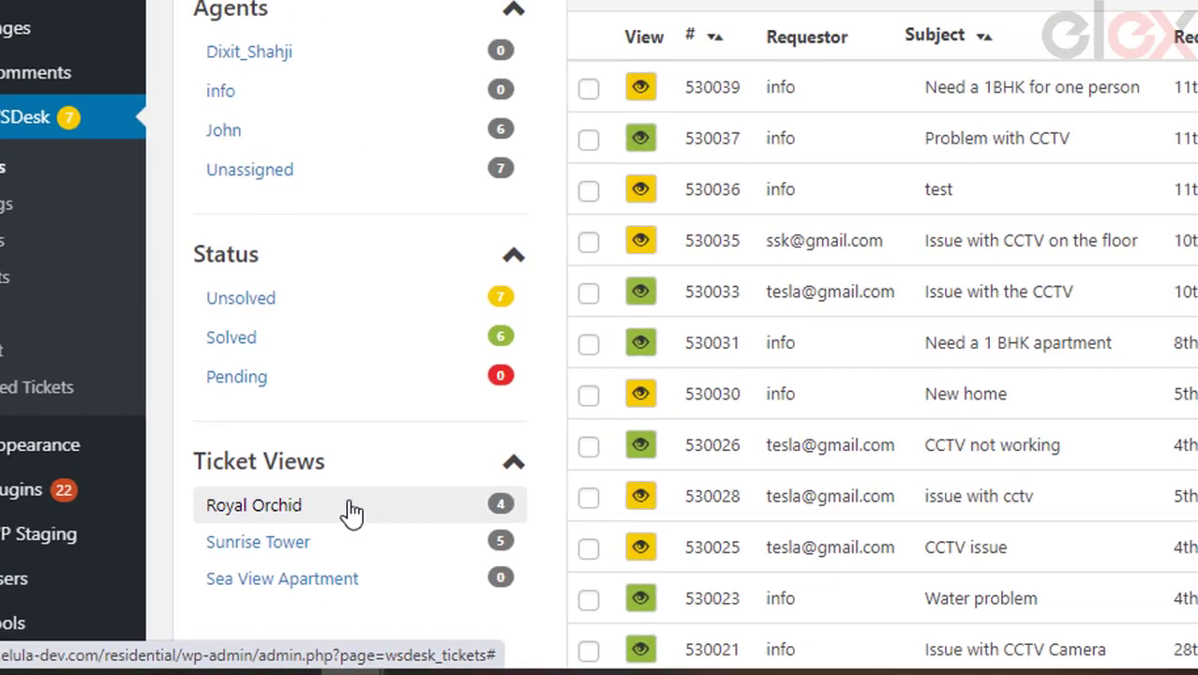
pyautogui.click(351, 512)
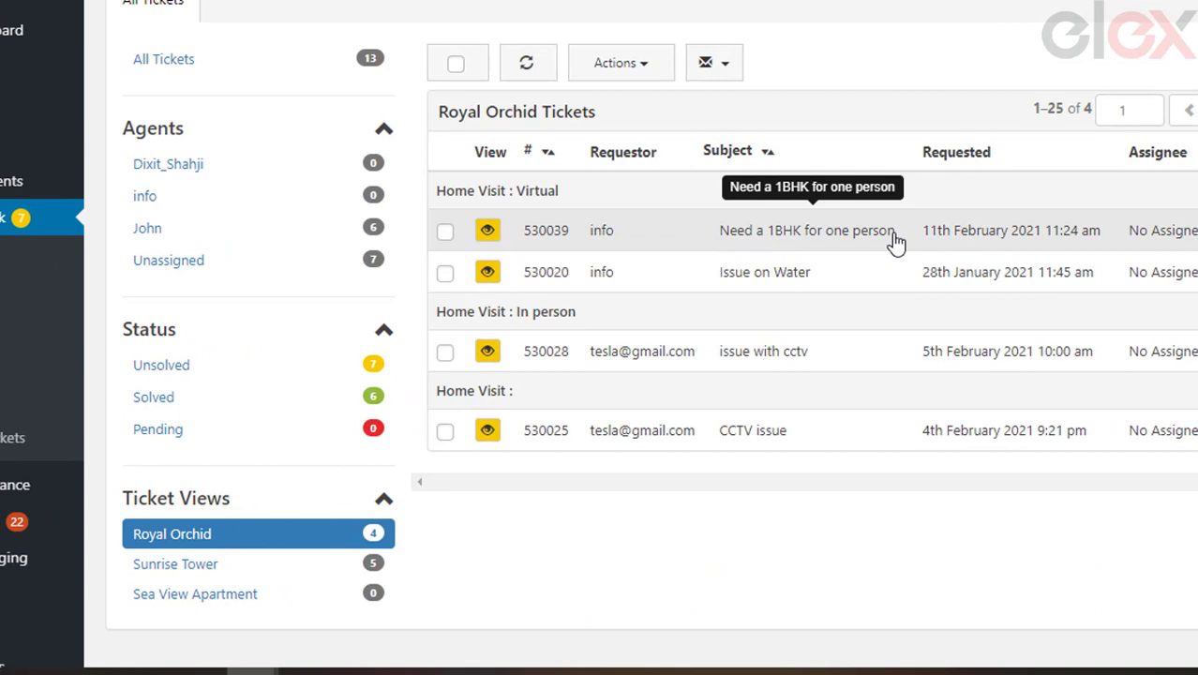
# Open the 'Need a 1BHK for one person' ticket and assign it to a WSDesk agent.
pyautogui.click(964, 242)
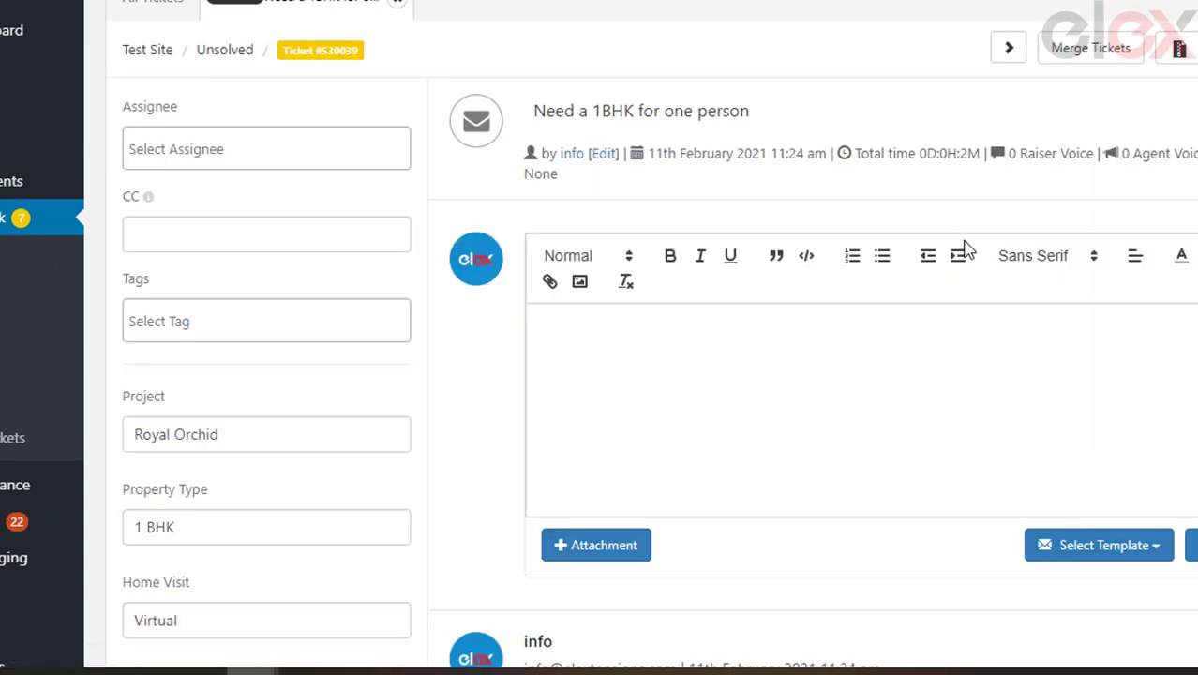
pyautogui.click(247, 142)
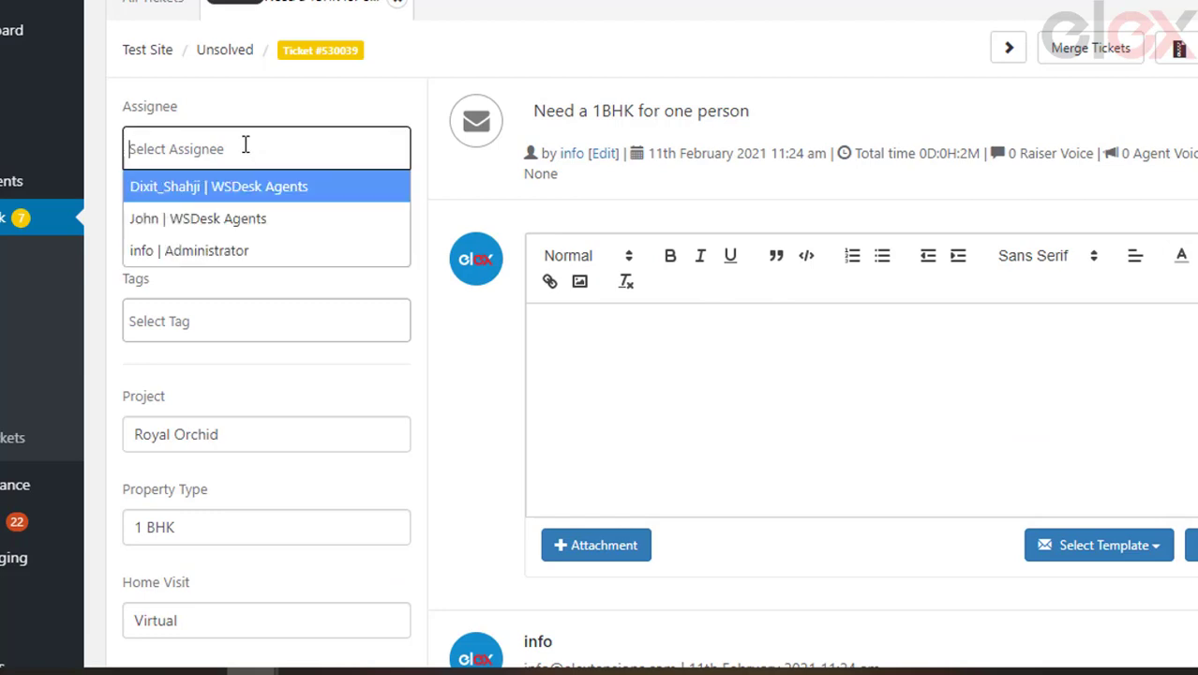
pyautogui.click(255, 218)
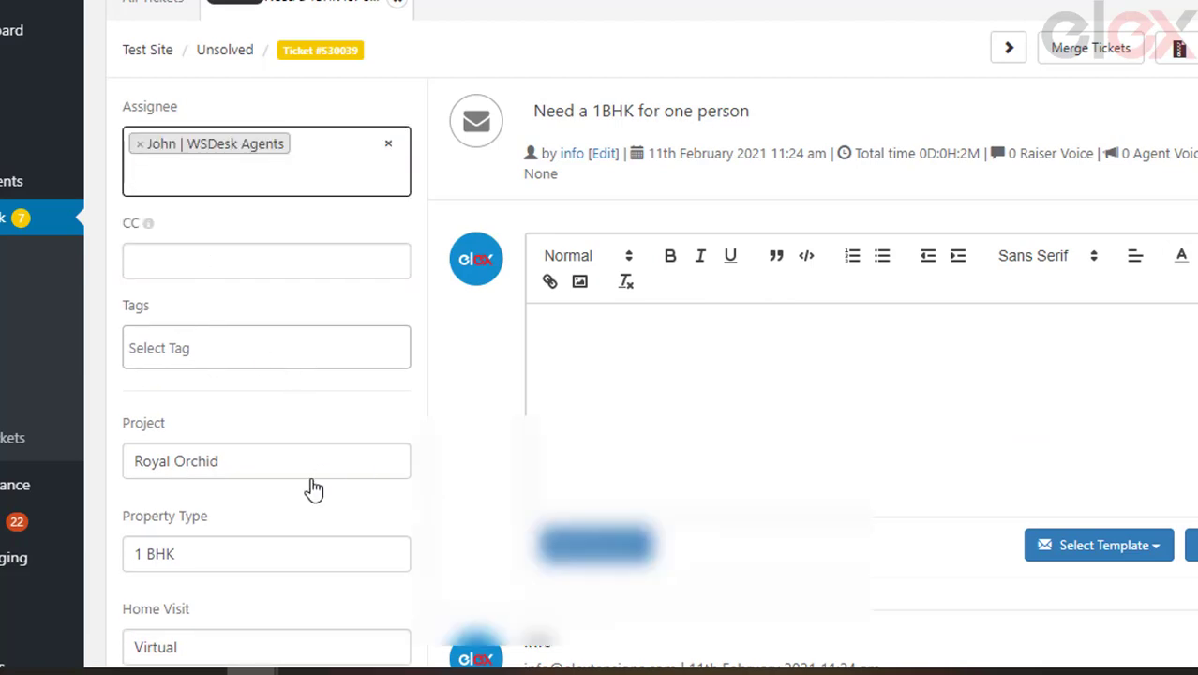
# Reply 'Planned for a virtual tour.' and submit the ticket as Solved.
pyautogui.scroll(-1, 309, 490)
pyautogui.scroll(-1, 360, 564)
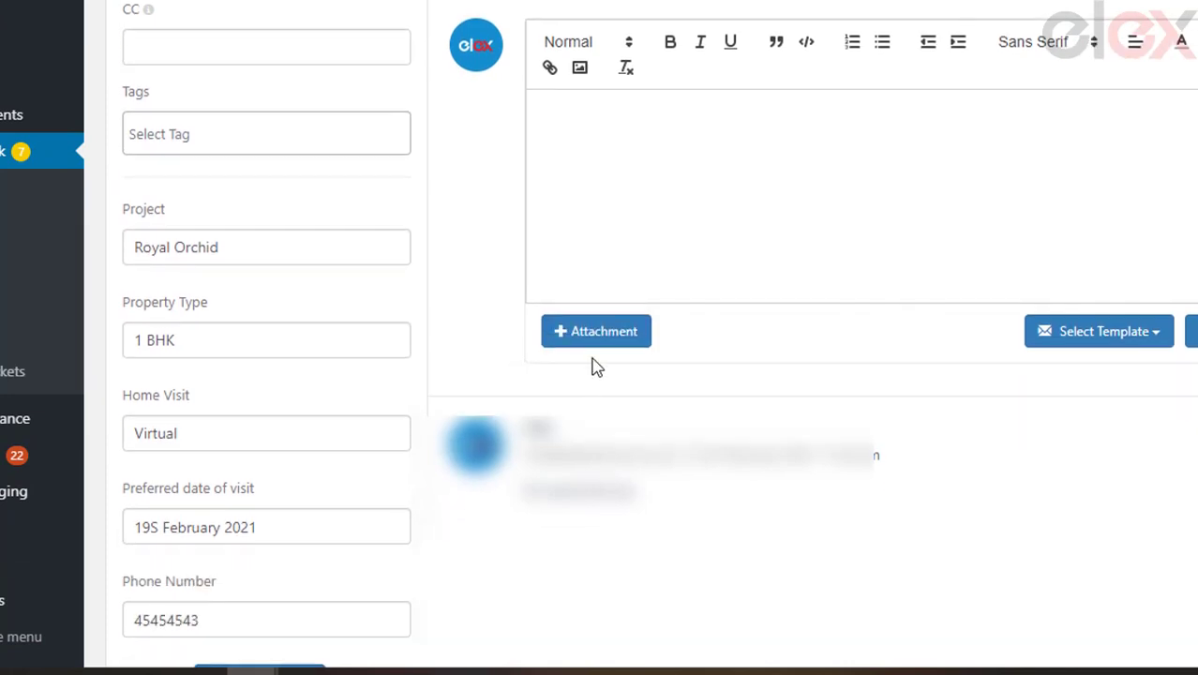
pyautogui.click(590, 150)
pyautogui.write('Planned for a virtual tour.')
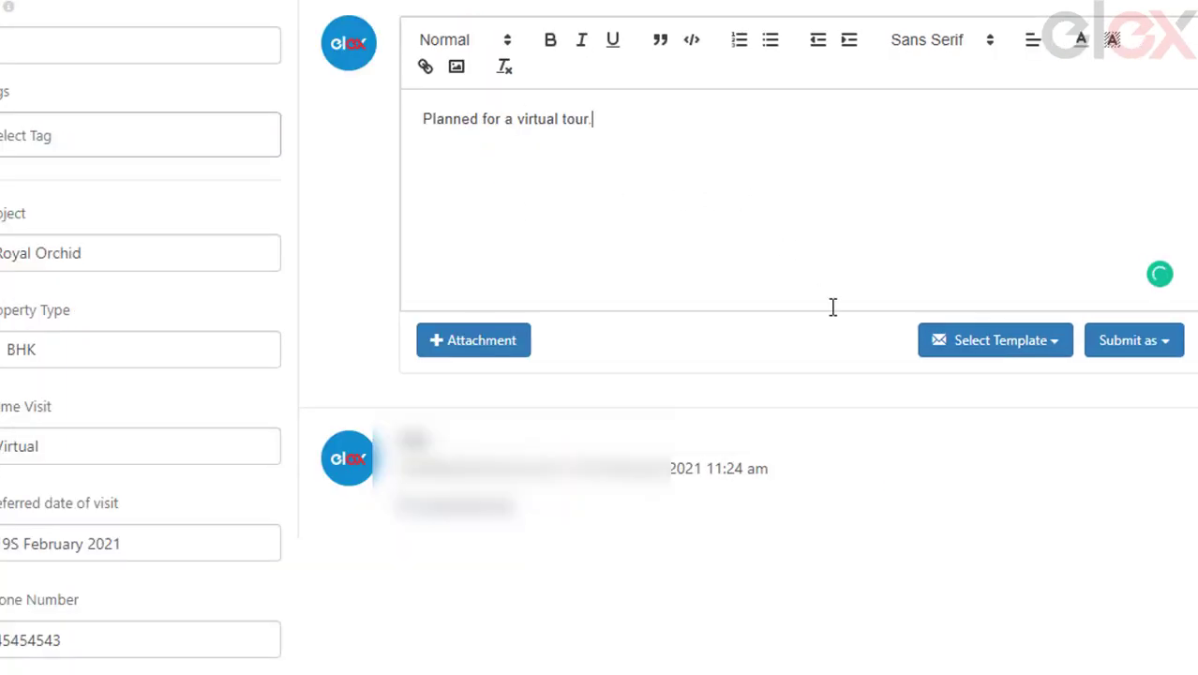
pyautogui.click(1124, 347)
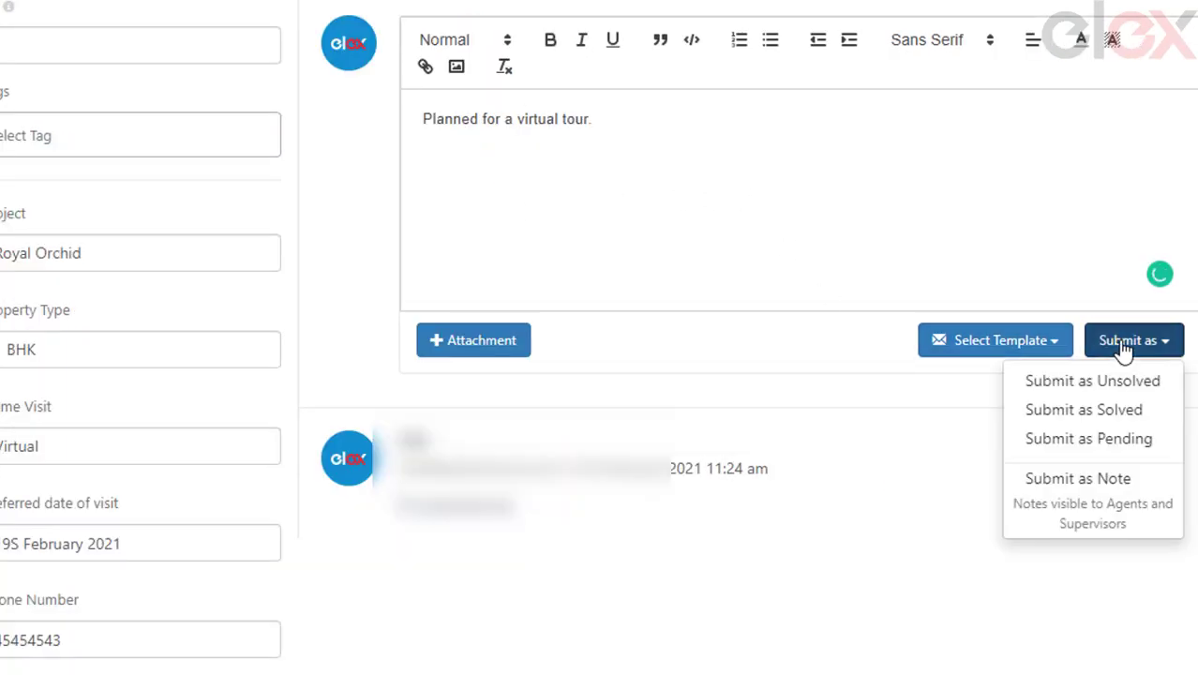
pyautogui.click(1123, 417)
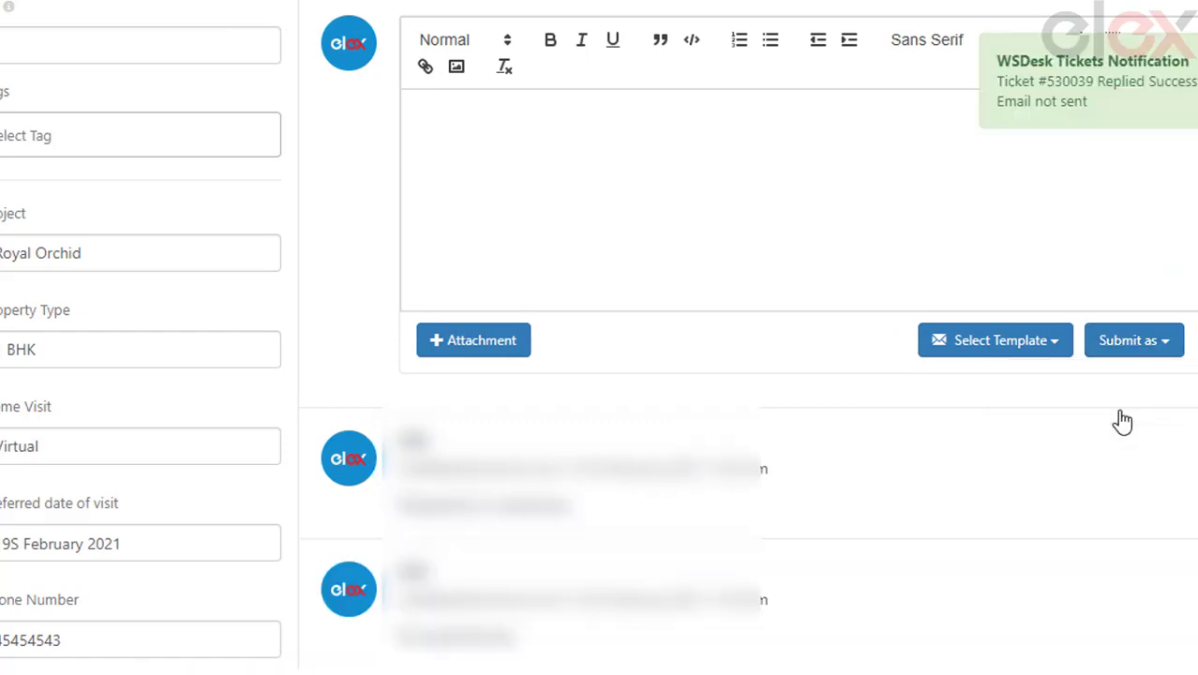